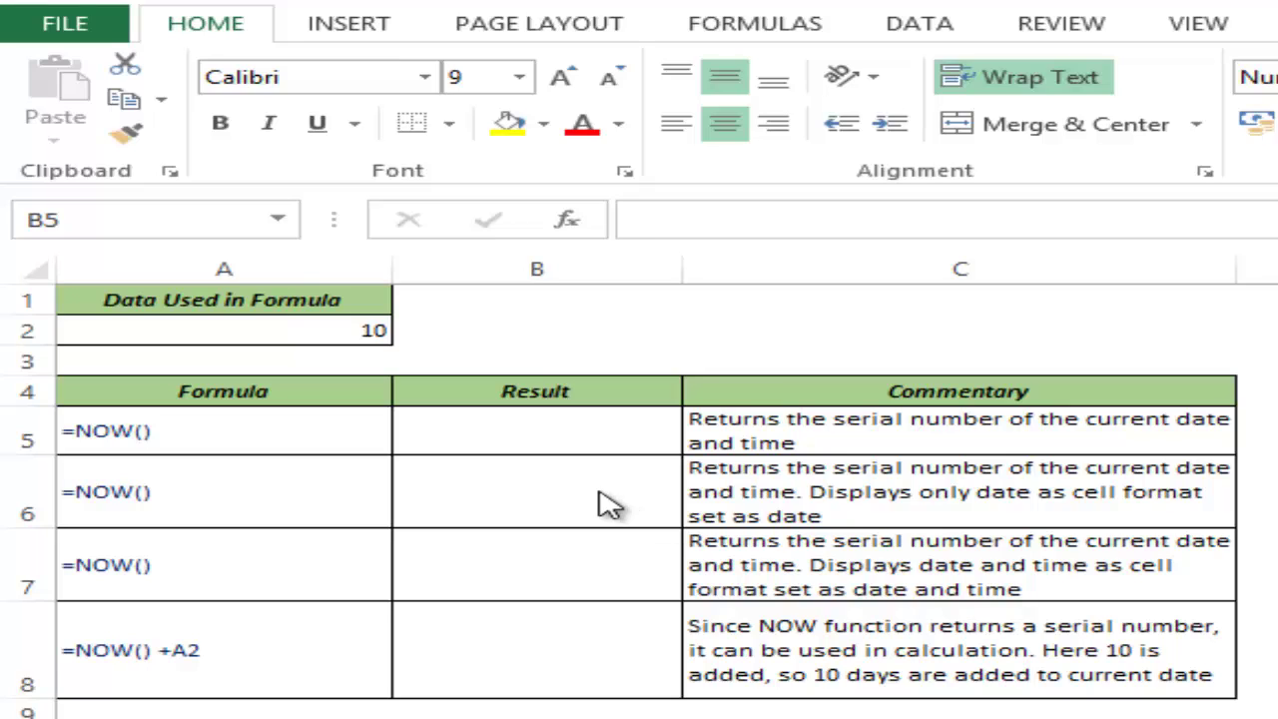
# Enter the formula =NOW() in cell B5 of the Result column
pyautogui.click(550, 445)
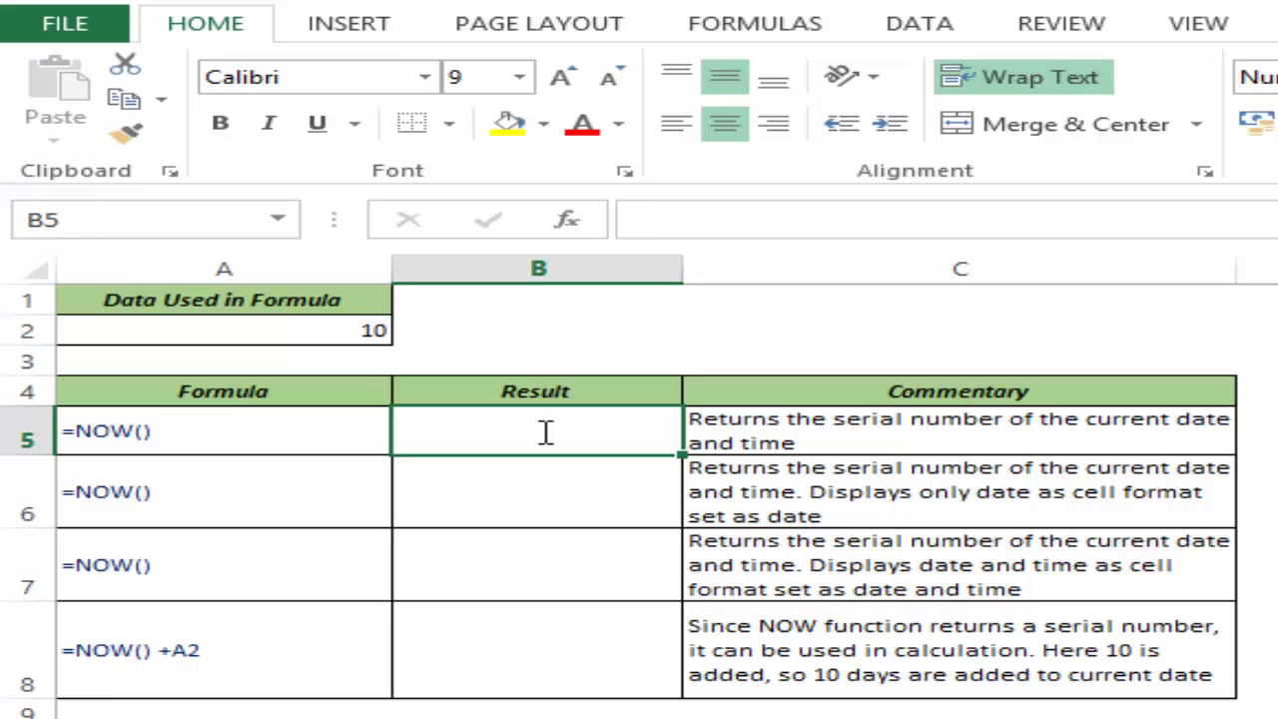
pyautogui.write('=N')
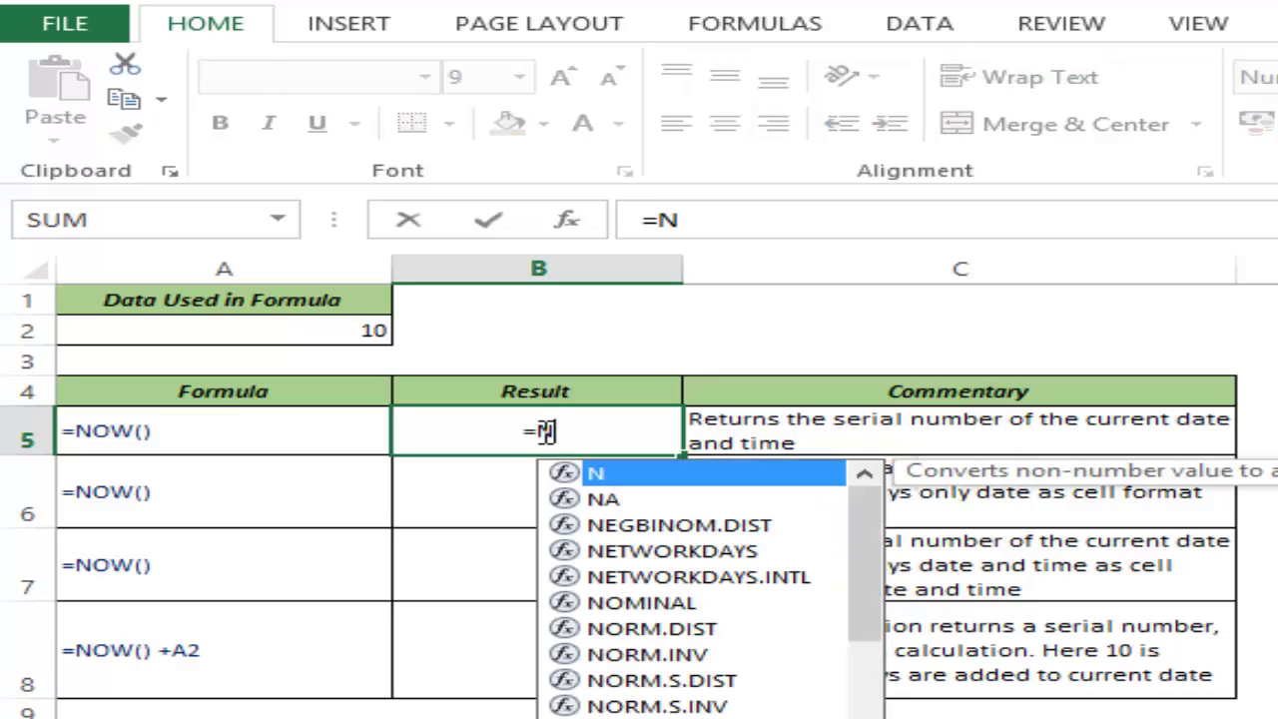
pyautogui.write('ow')
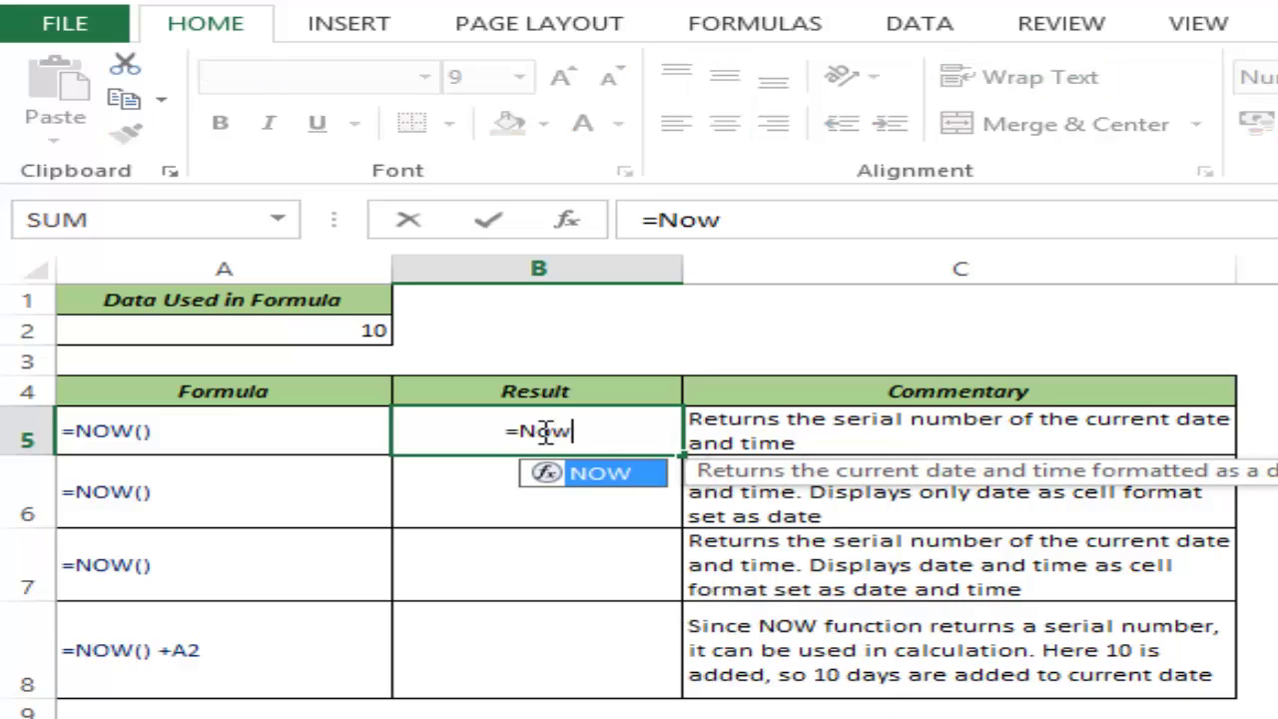
pyautogui.write('()')
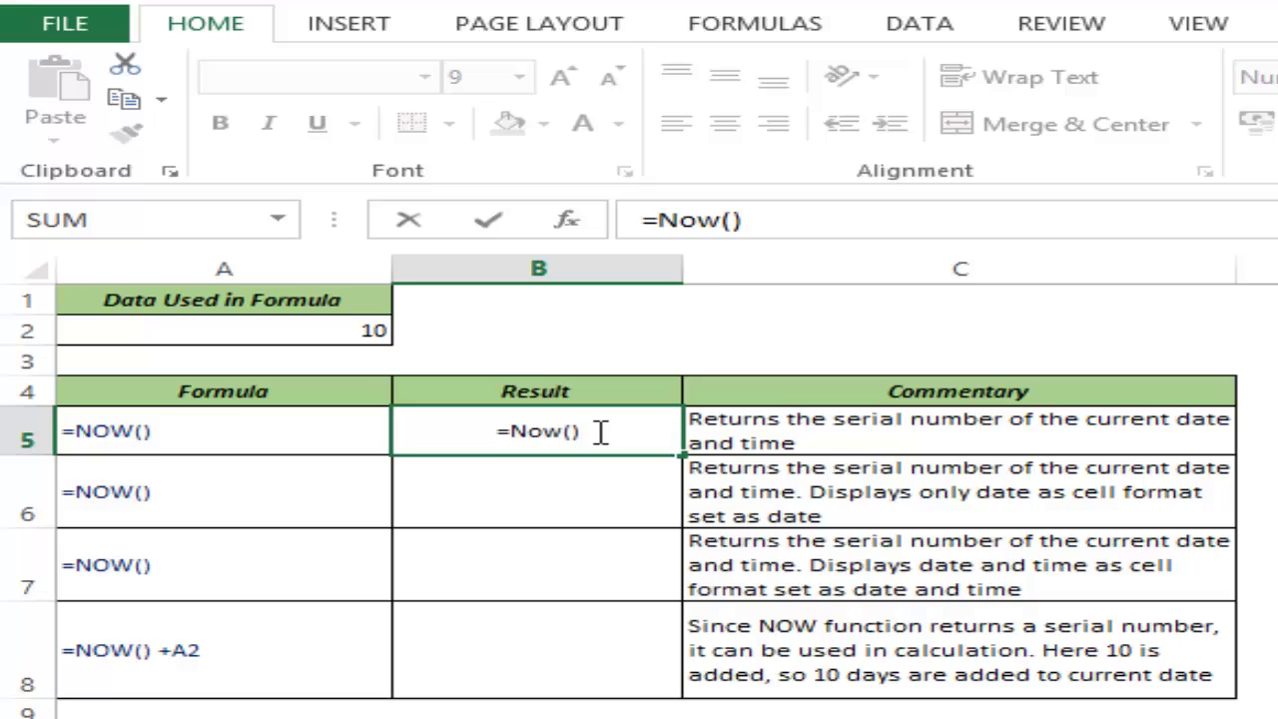
pyautogui.press('BackSpace')
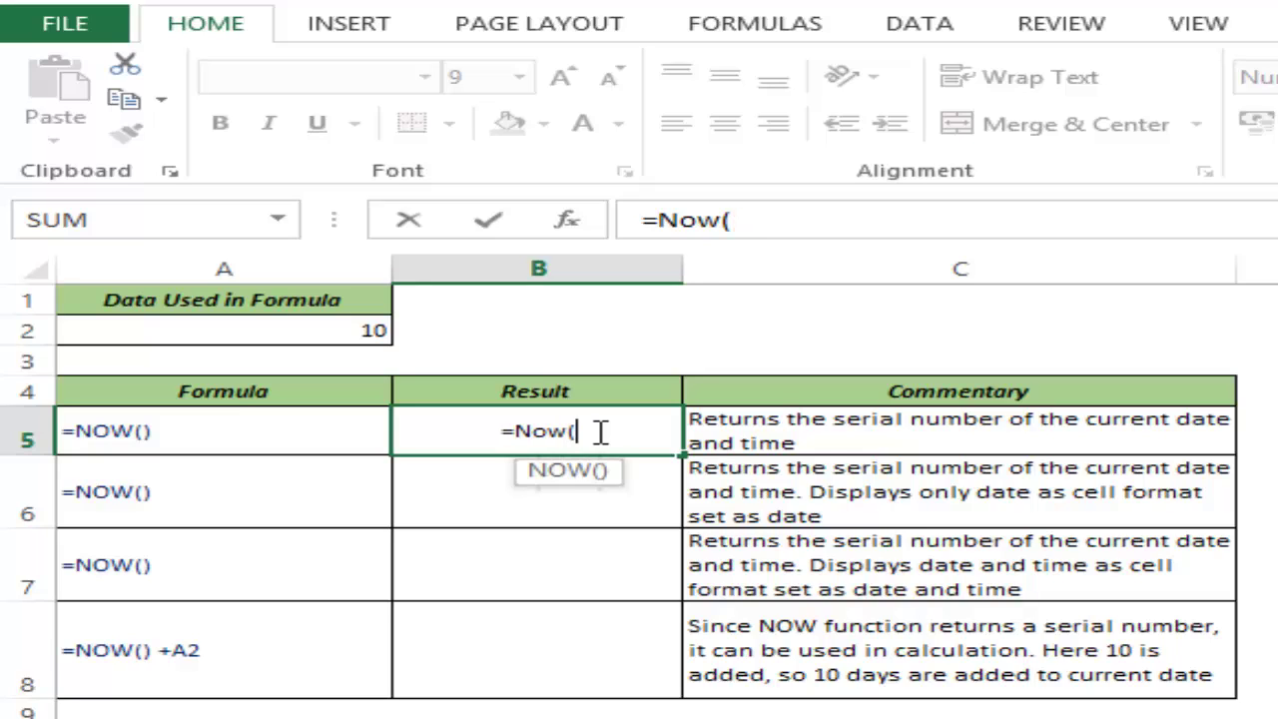
pyautogui.press('Return')
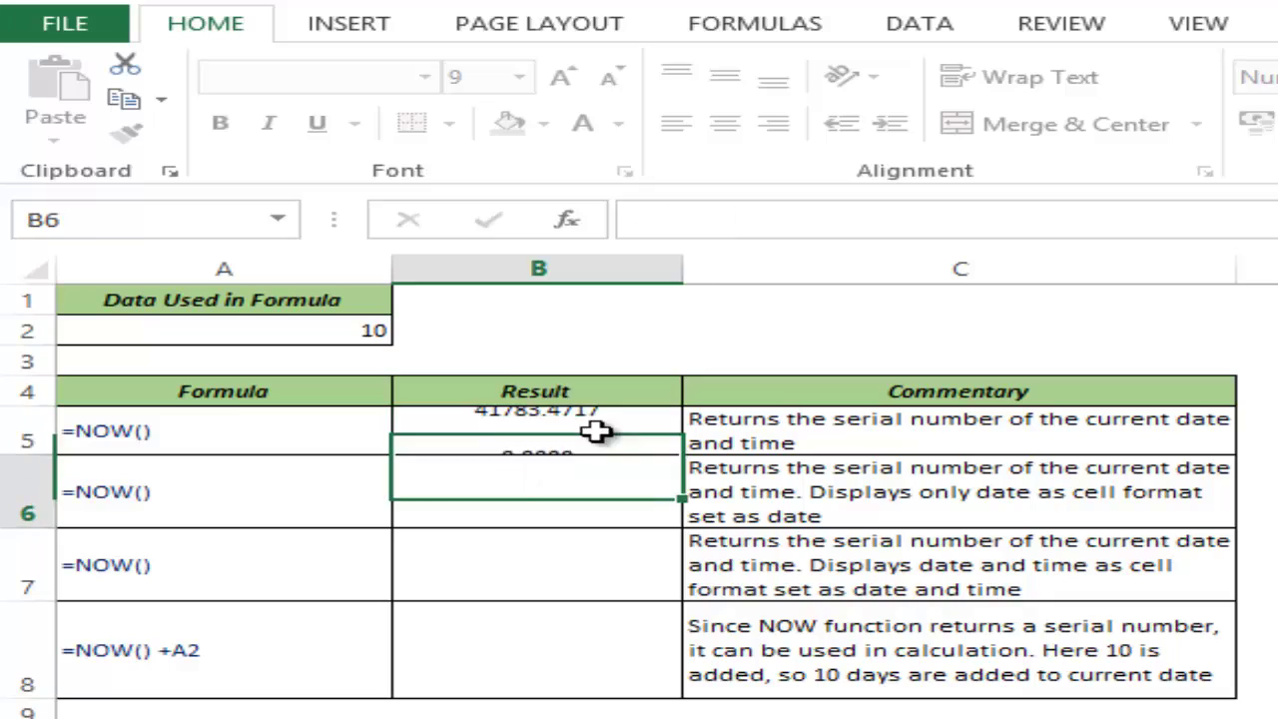
pyautogui.click(593, 429)
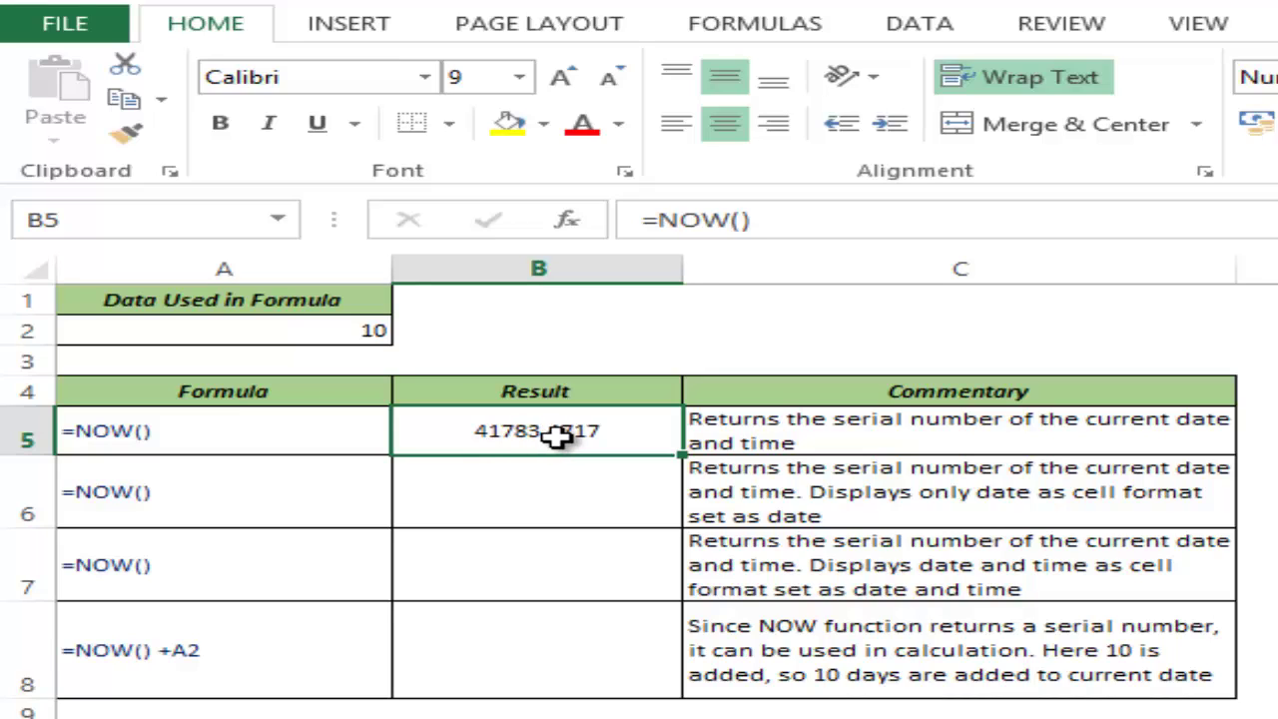
# Enter =NOW() in the date-formatted cell B6 and review the number formats available for it
pyautogui.click(548, 483)
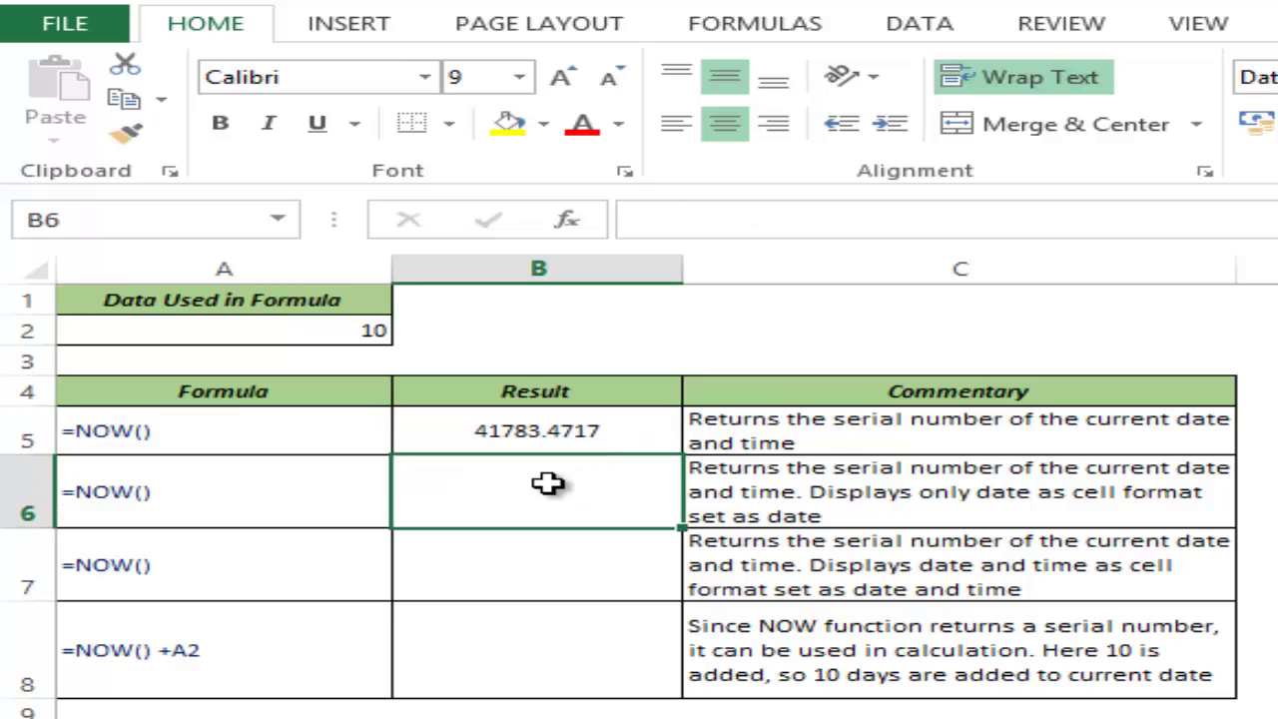
pyautogui.write('=now')
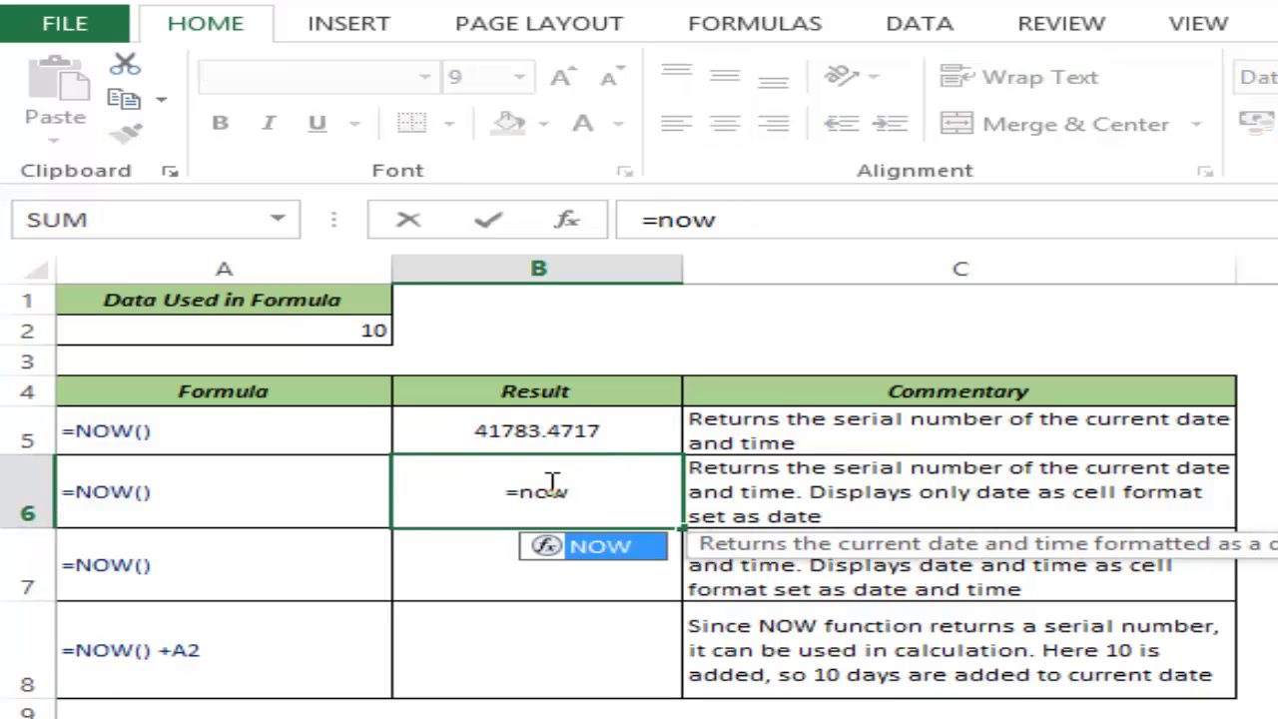
pyautogui.write('()')
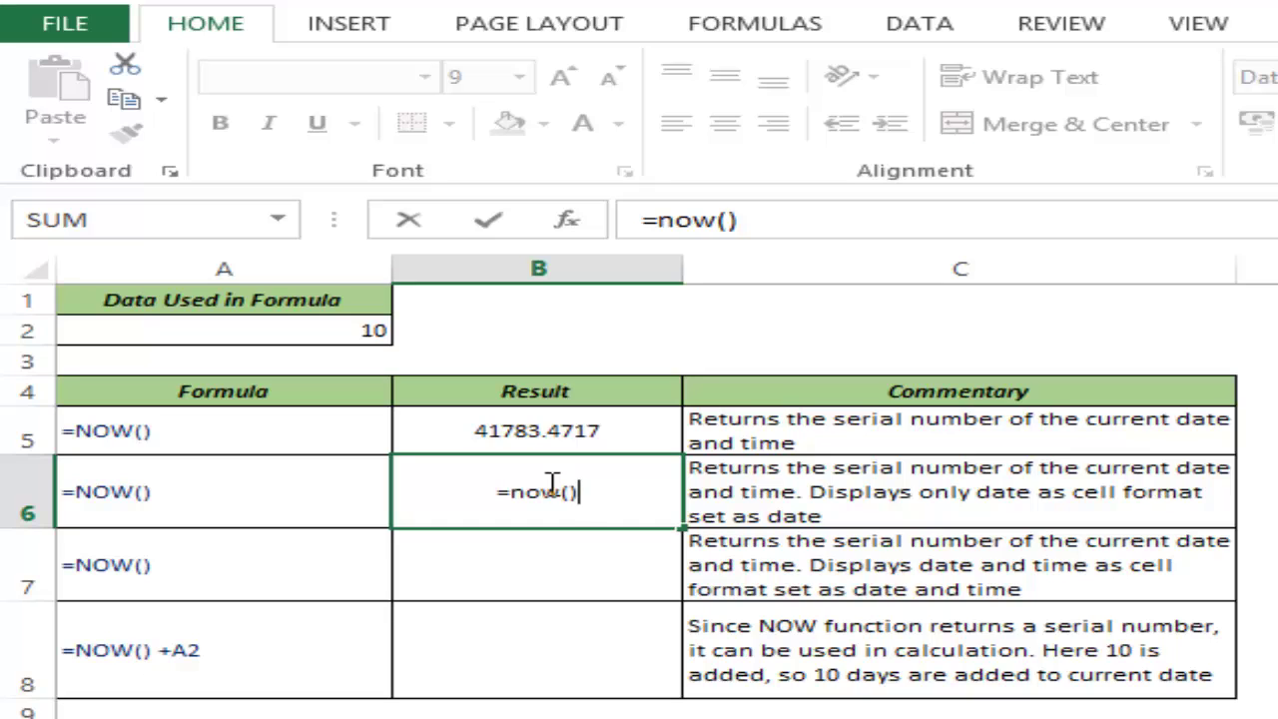
pyautogui.press('Return')
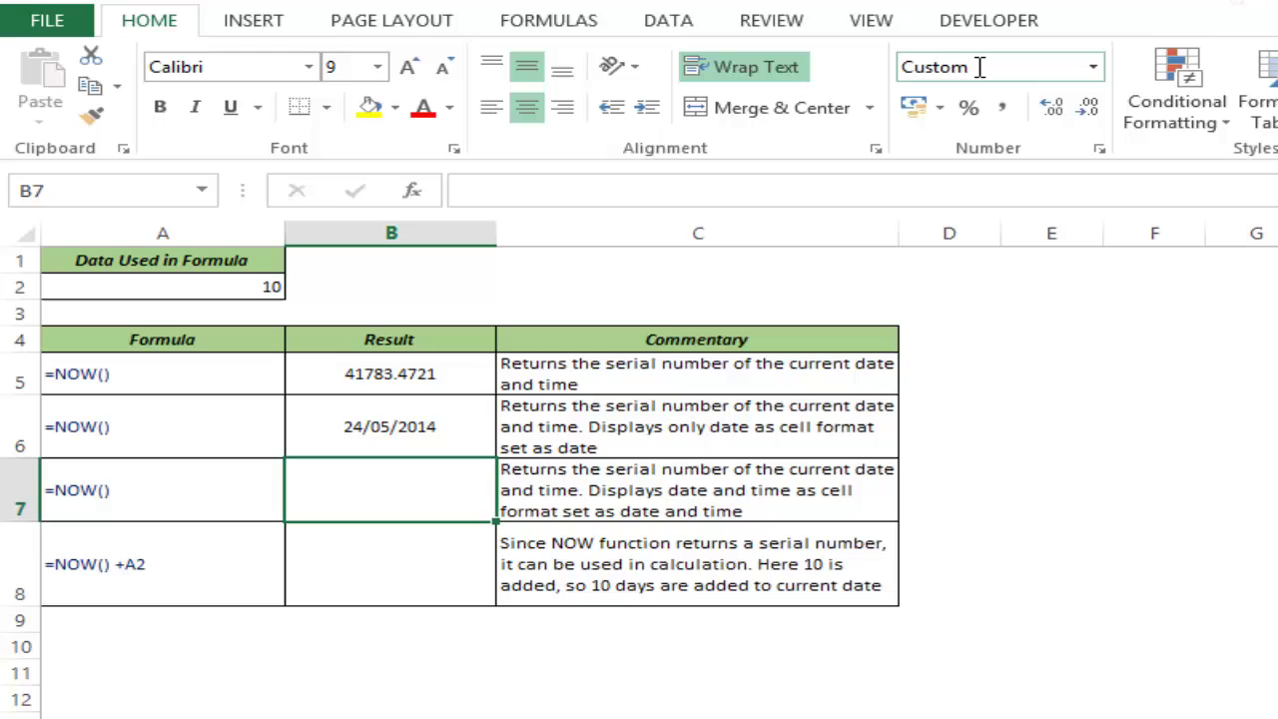
pyautogui.click(397, 426)
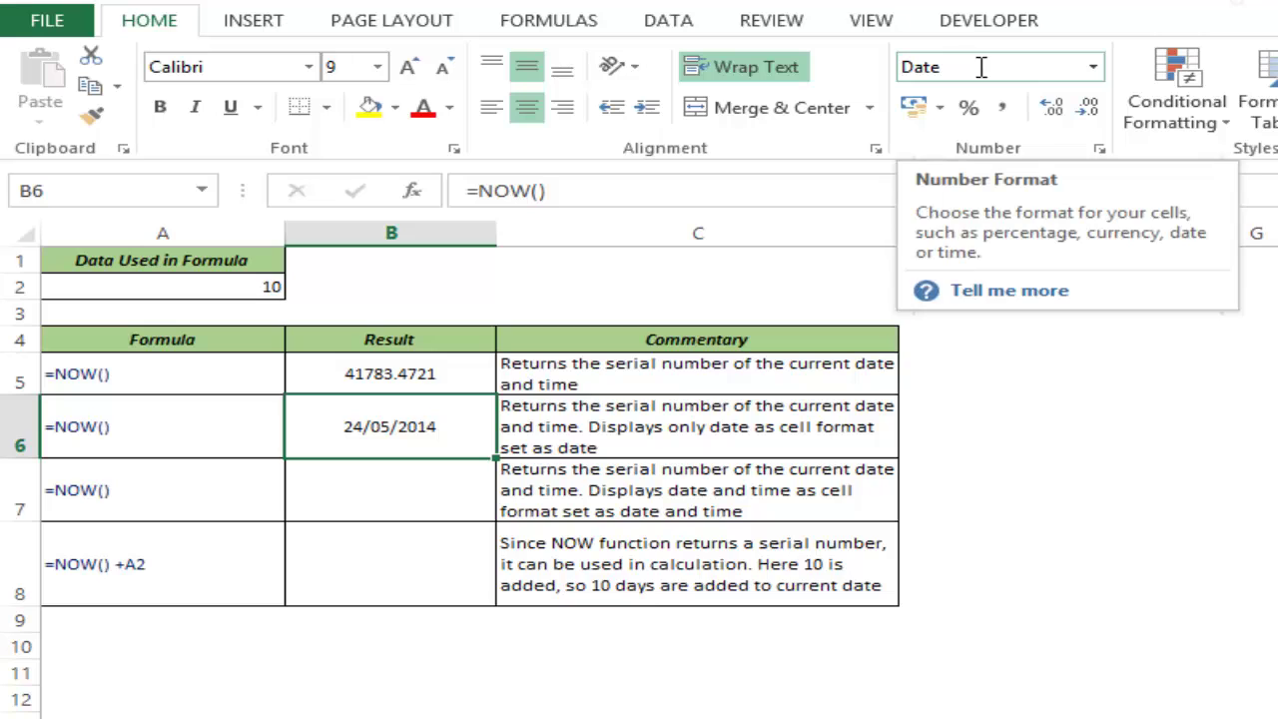
pyautogui.click(1092, 67)
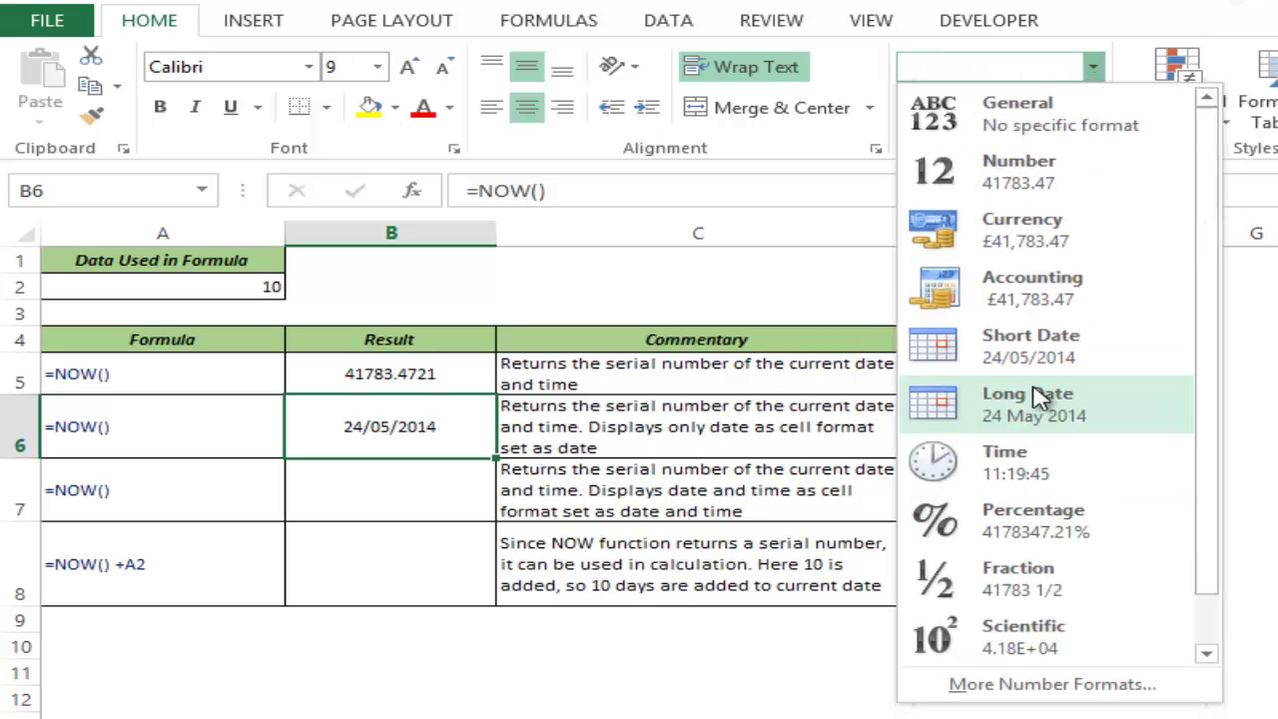
pyautogui.press('Escape')
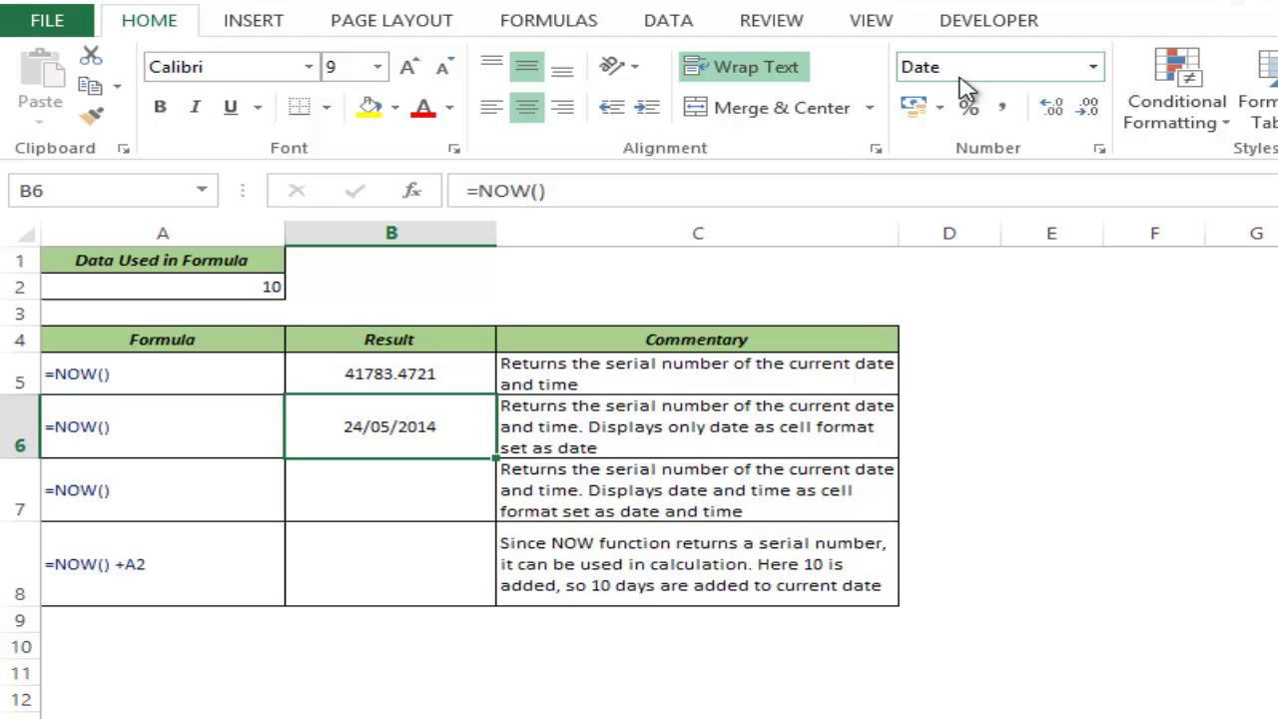
# Enter the formula =NOW() in cell B7 to return the current date and time
pyautogui.click(426, 496)
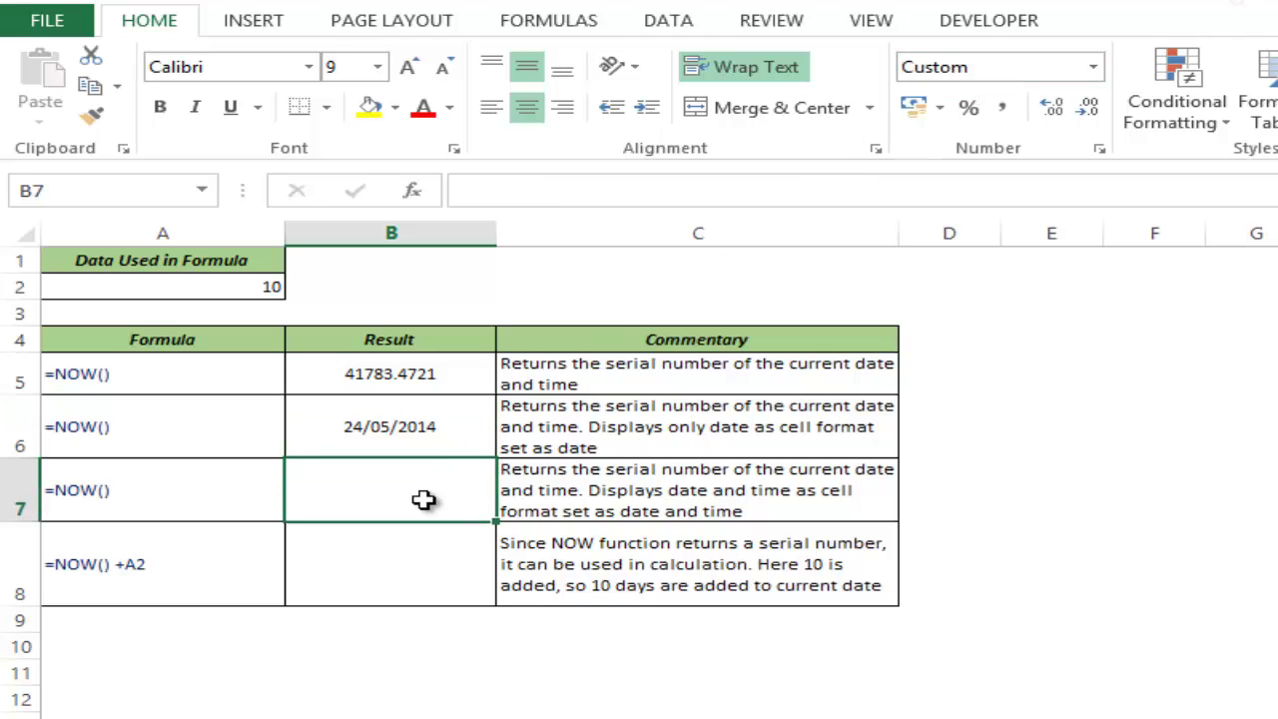
pyautogui.write('=n')
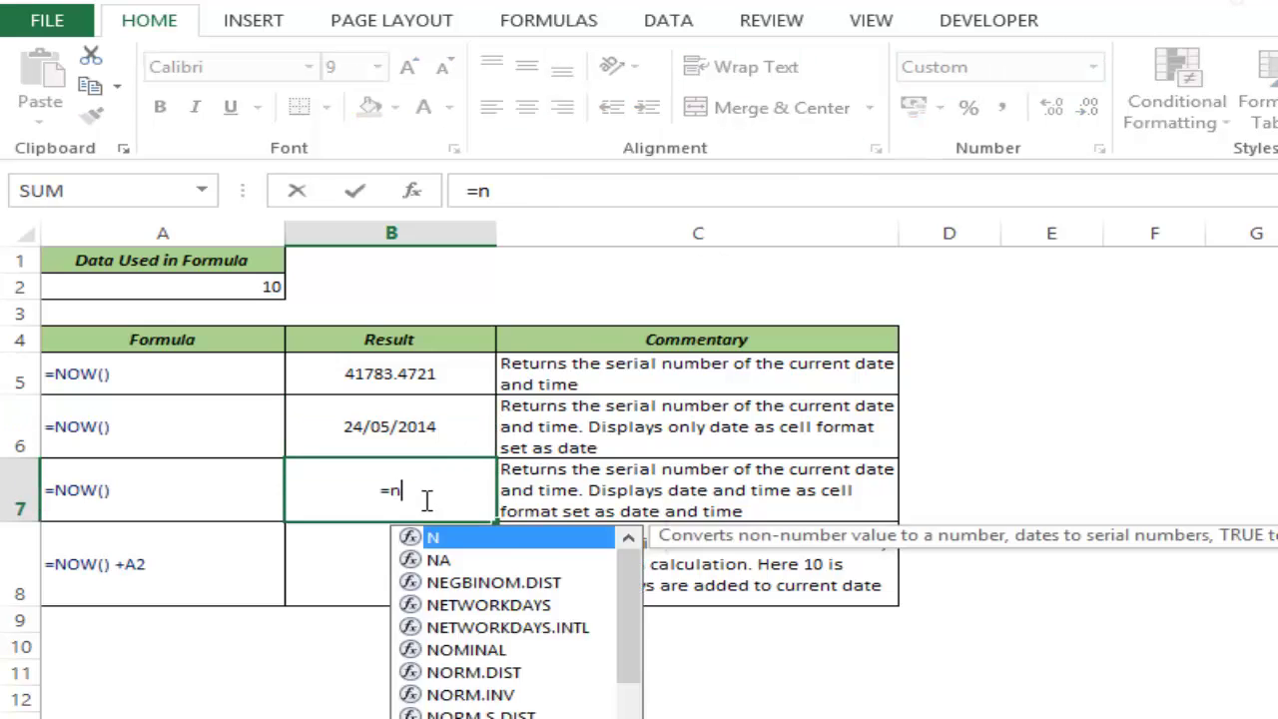
pyautogui.write('ow()')
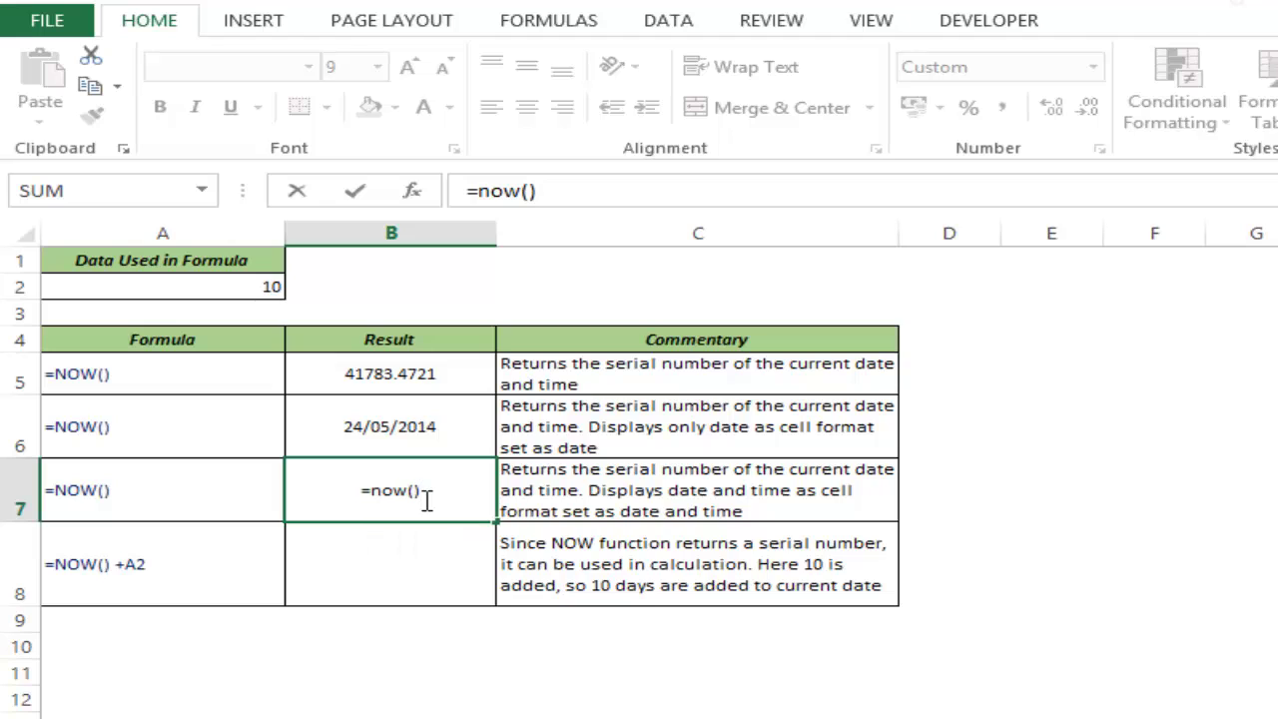
pyautogui.press('Return')
# Apply the custom number format dd/mm/yyyy hh:mm AM/PM to cell B7
pyautogui.click(424, 499)
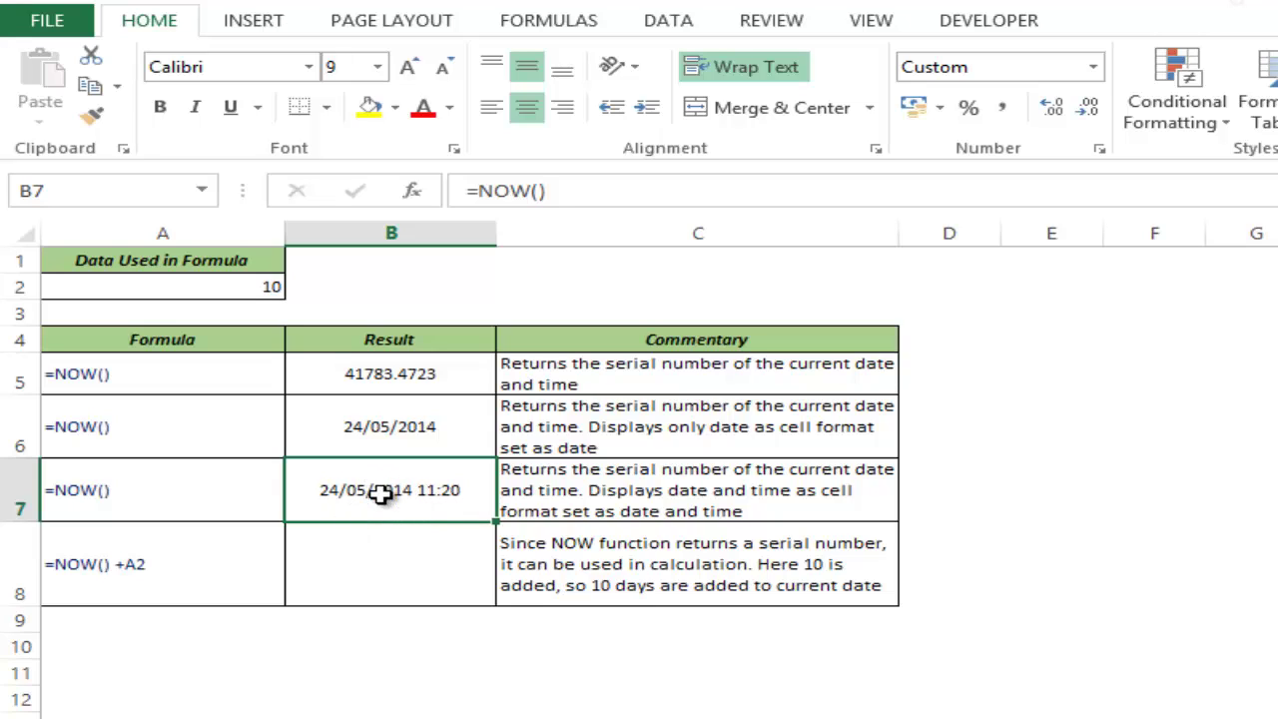
pyautogui.click(1093, 68)
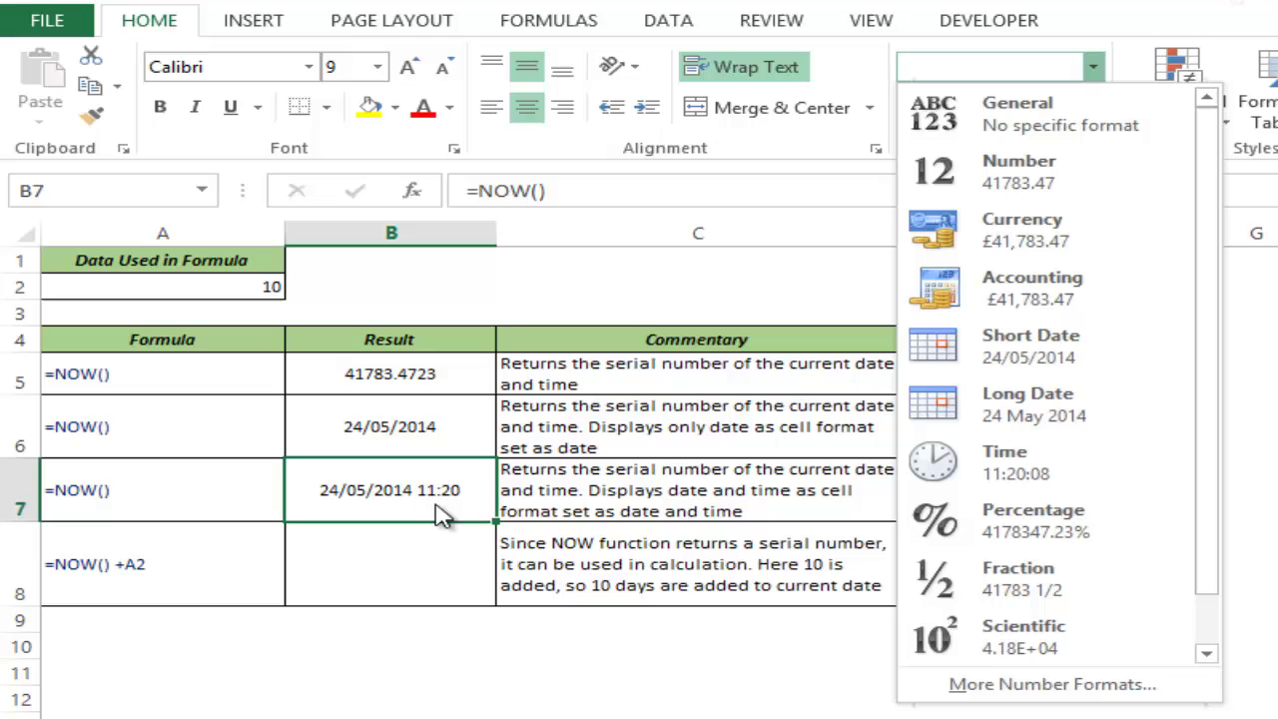
pyautogui.click(1028, 685)
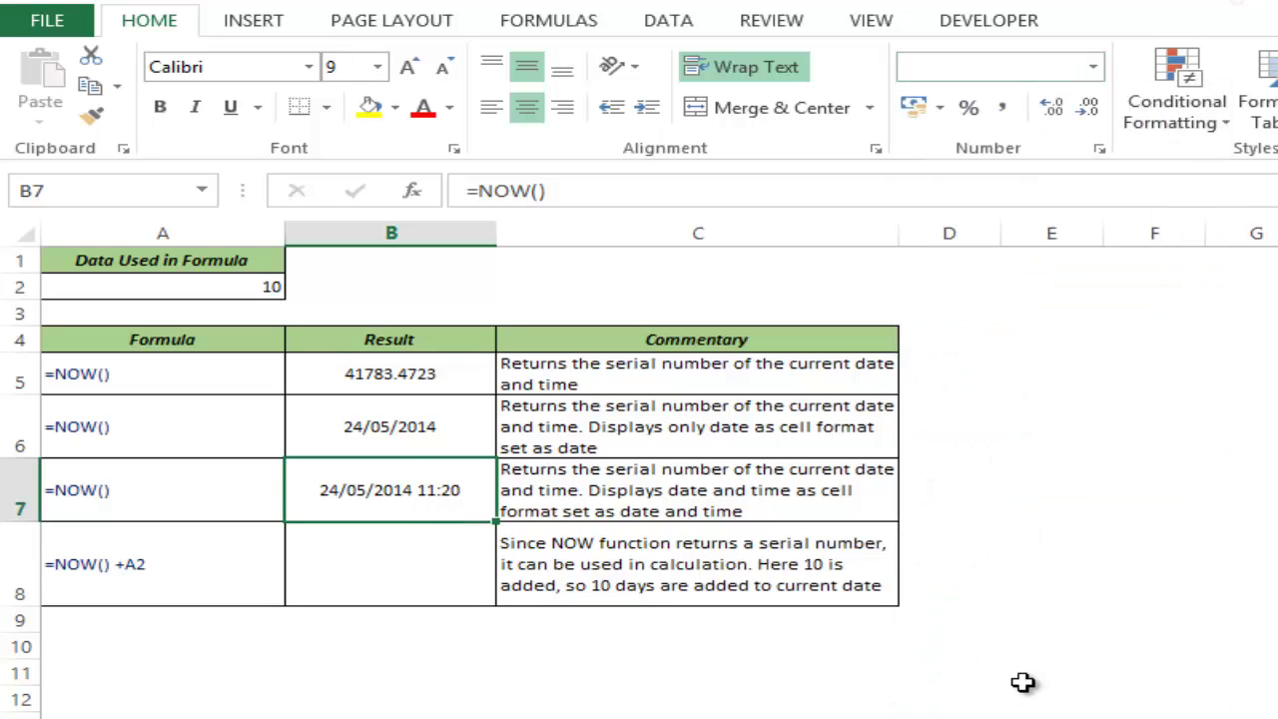
pyautogui.moveTo(899, 108); pyautogui.dragTo(814, 113)
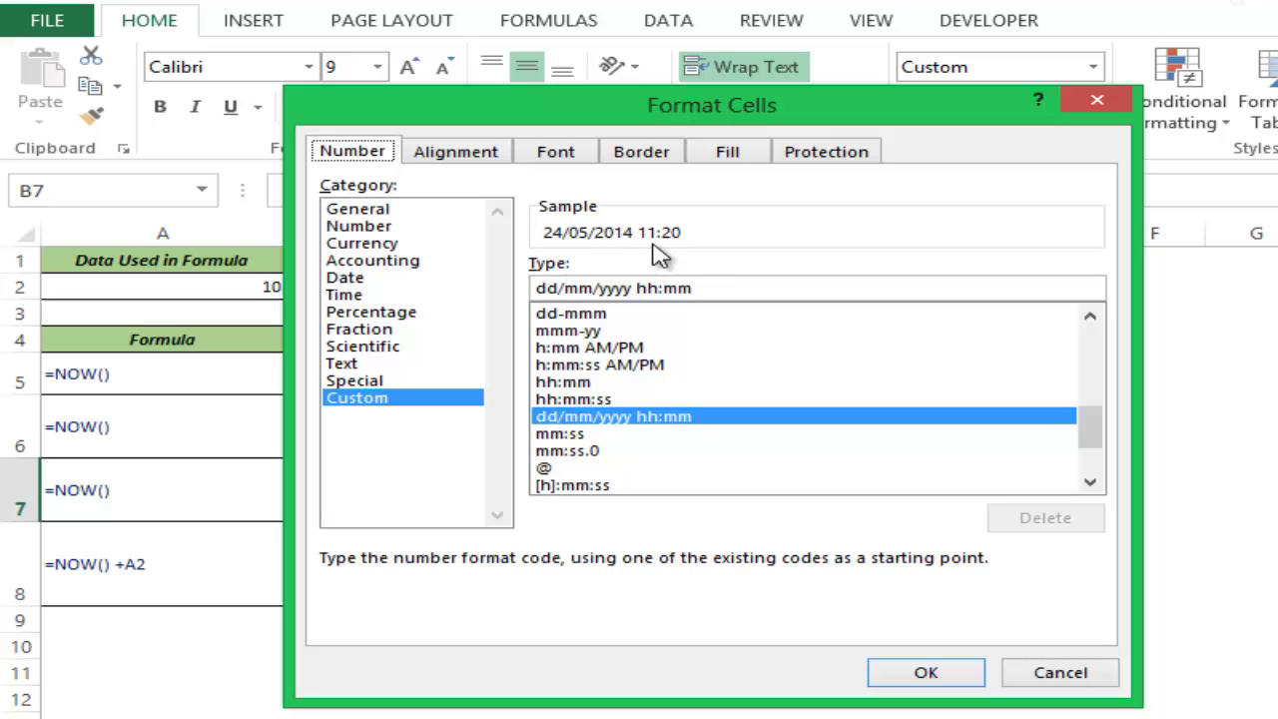
pyautogui.click(706, 290)
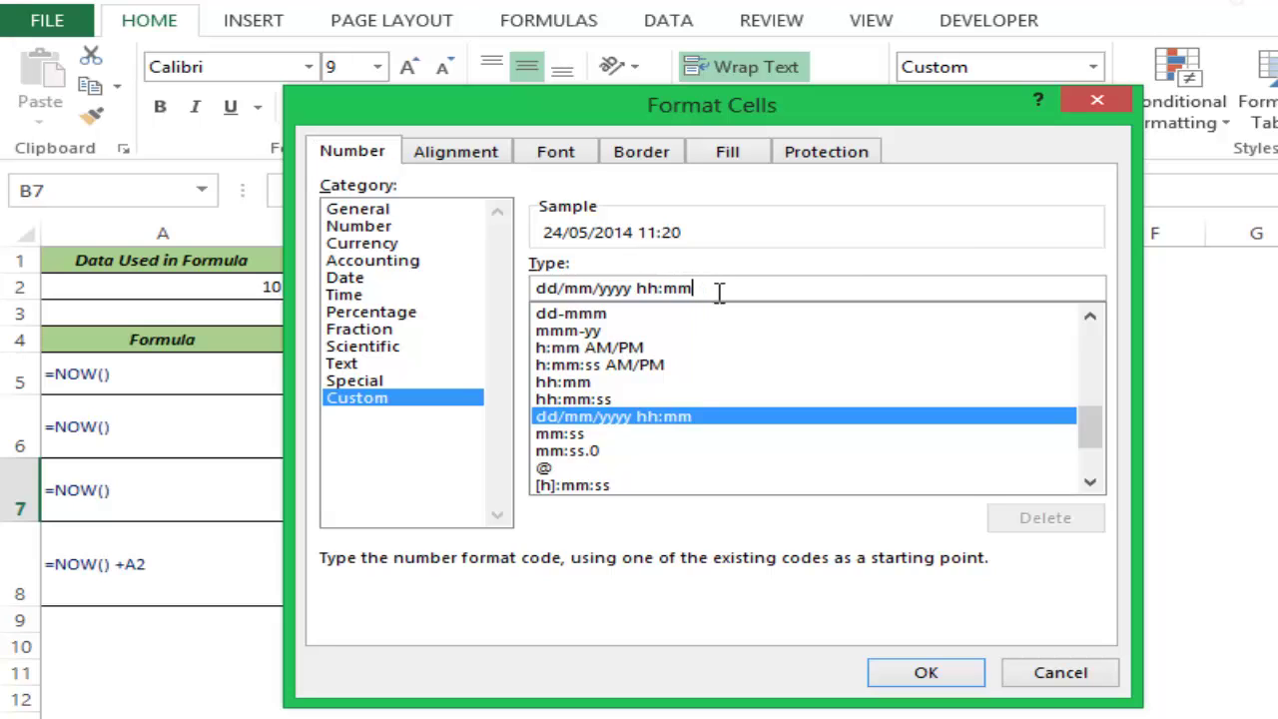
pyautogui.write('AM')
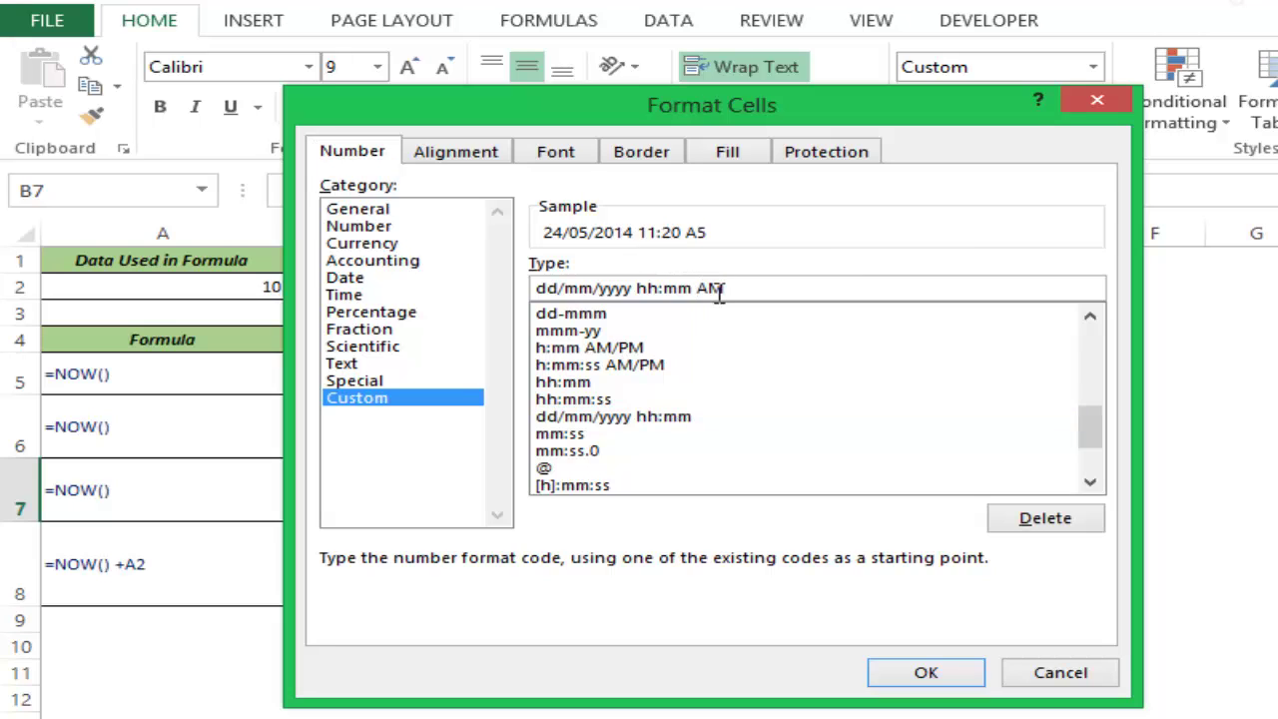
pyautogui.write('/PM')
pyautogui.click(903, 673)
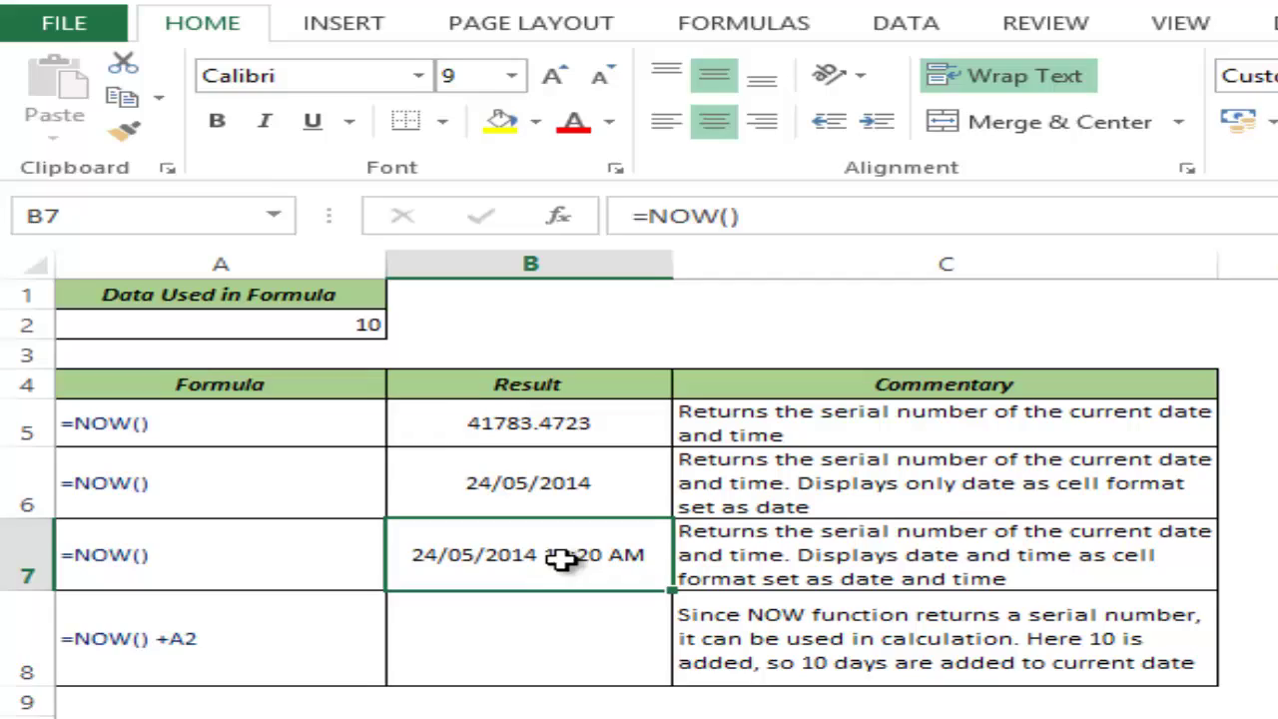
# Enter =NOW()+A2 in cell B8 to add the days in A2 to the current date, and recalculate the worksheet
pyautogui.click(539, 645)
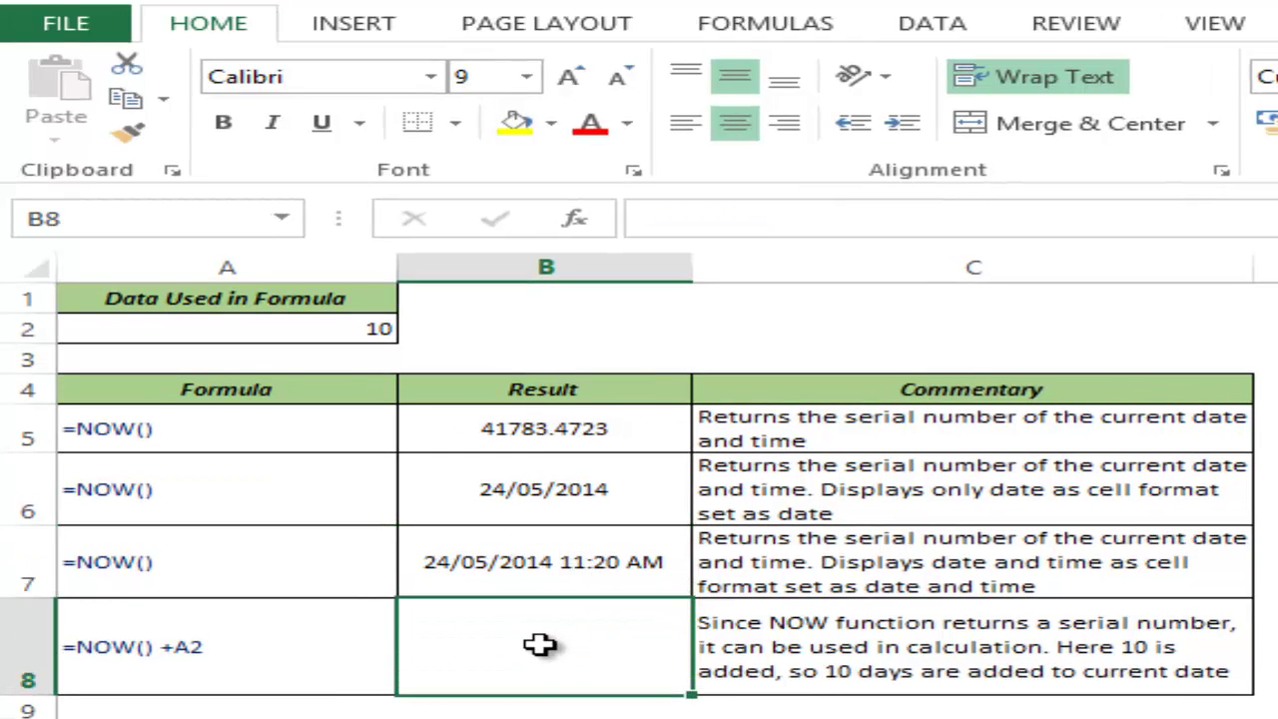
pyautogui.write('=now')
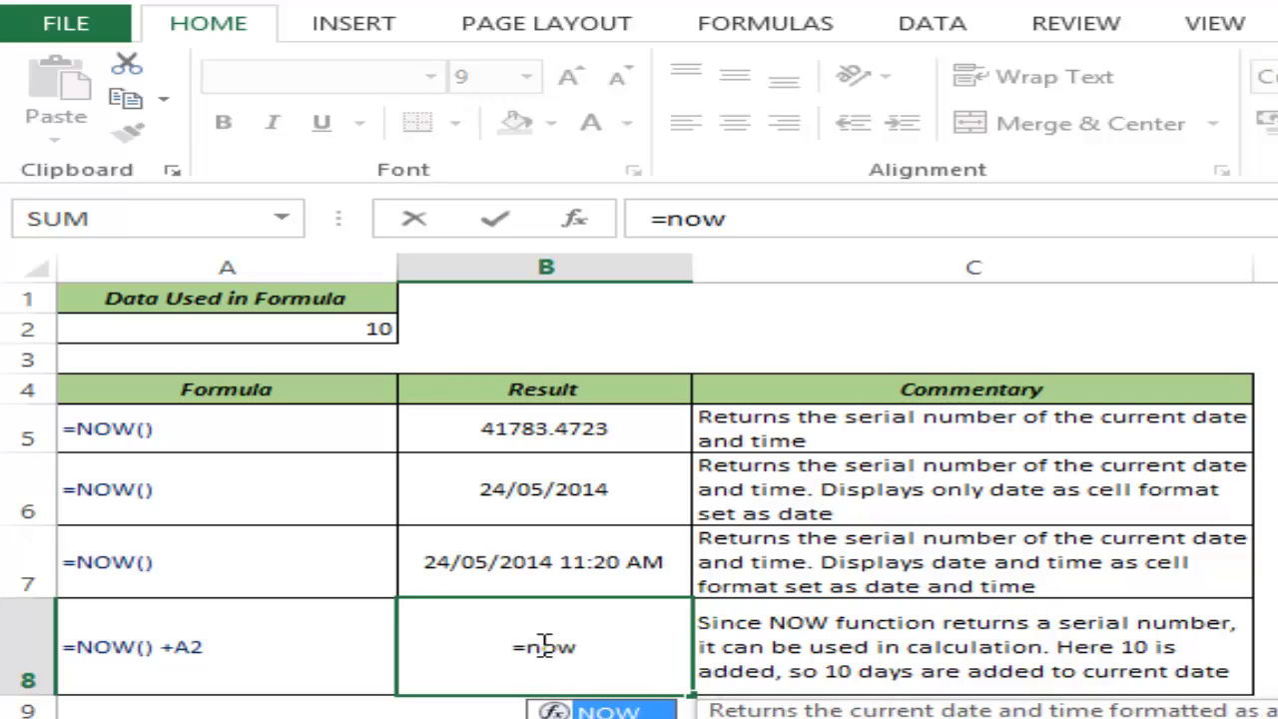
pyautogui.write('()')
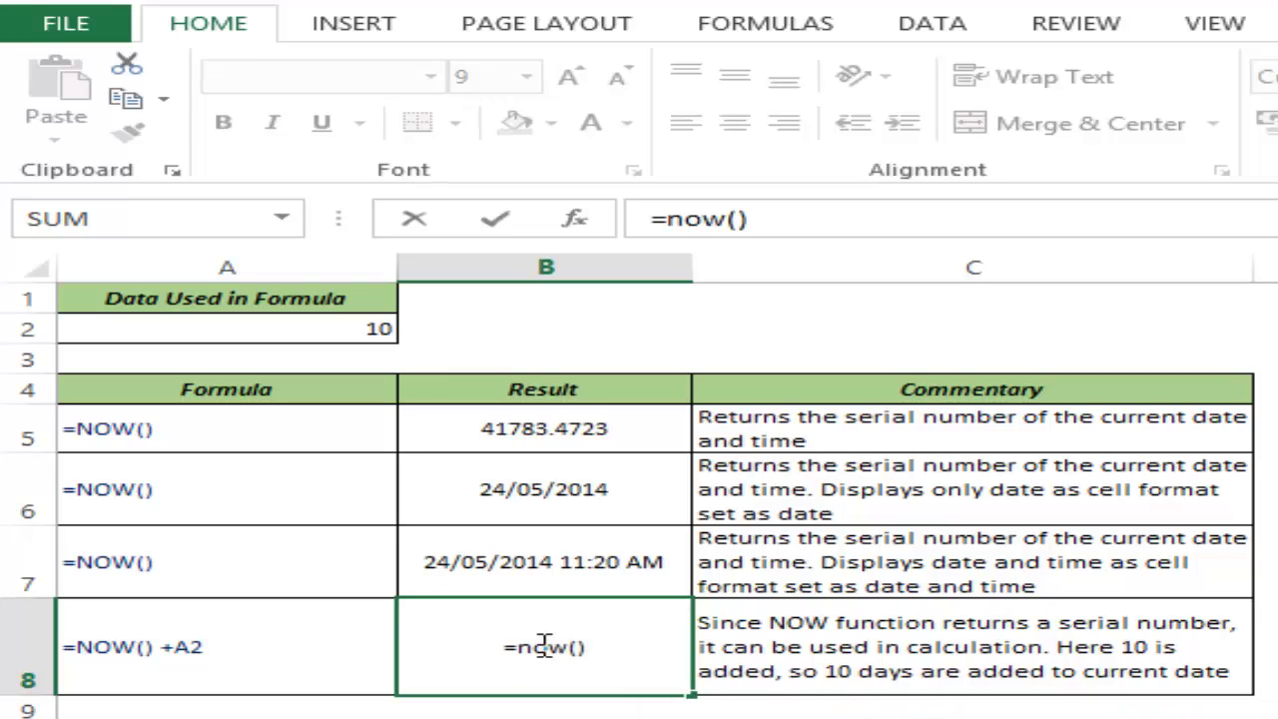
pyautogui.write('+')
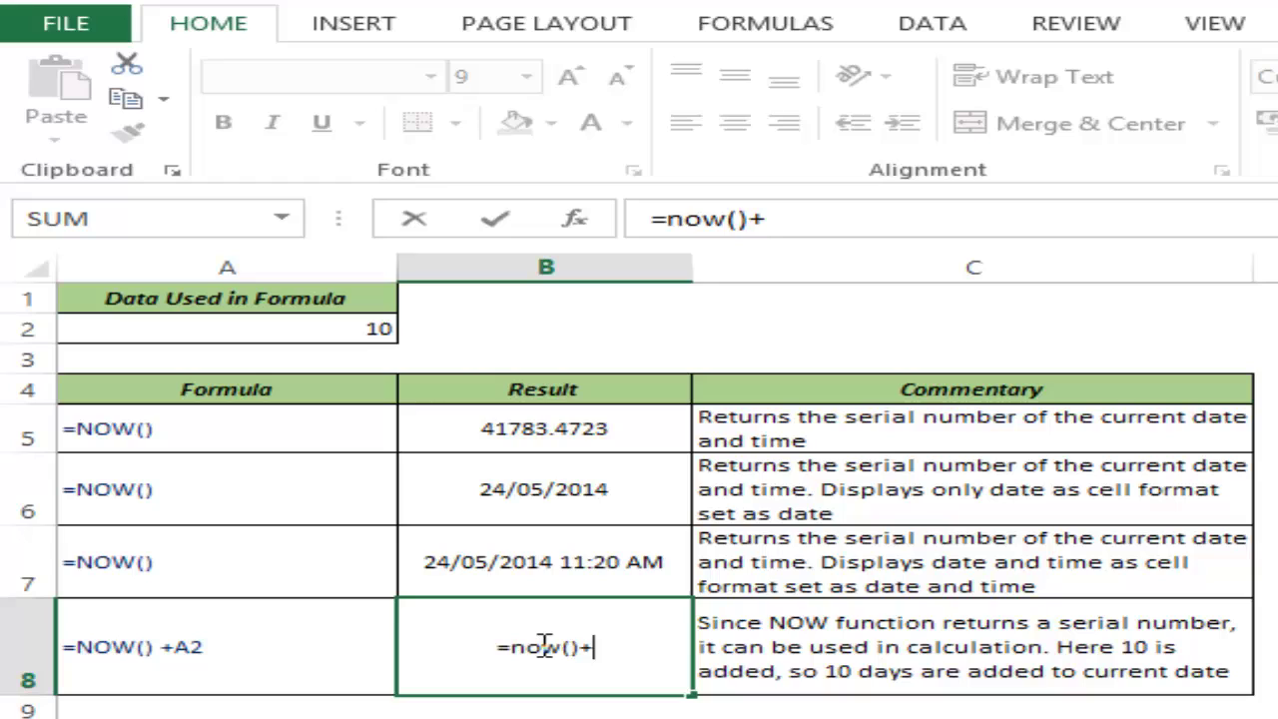
pyautogui.write('A2')
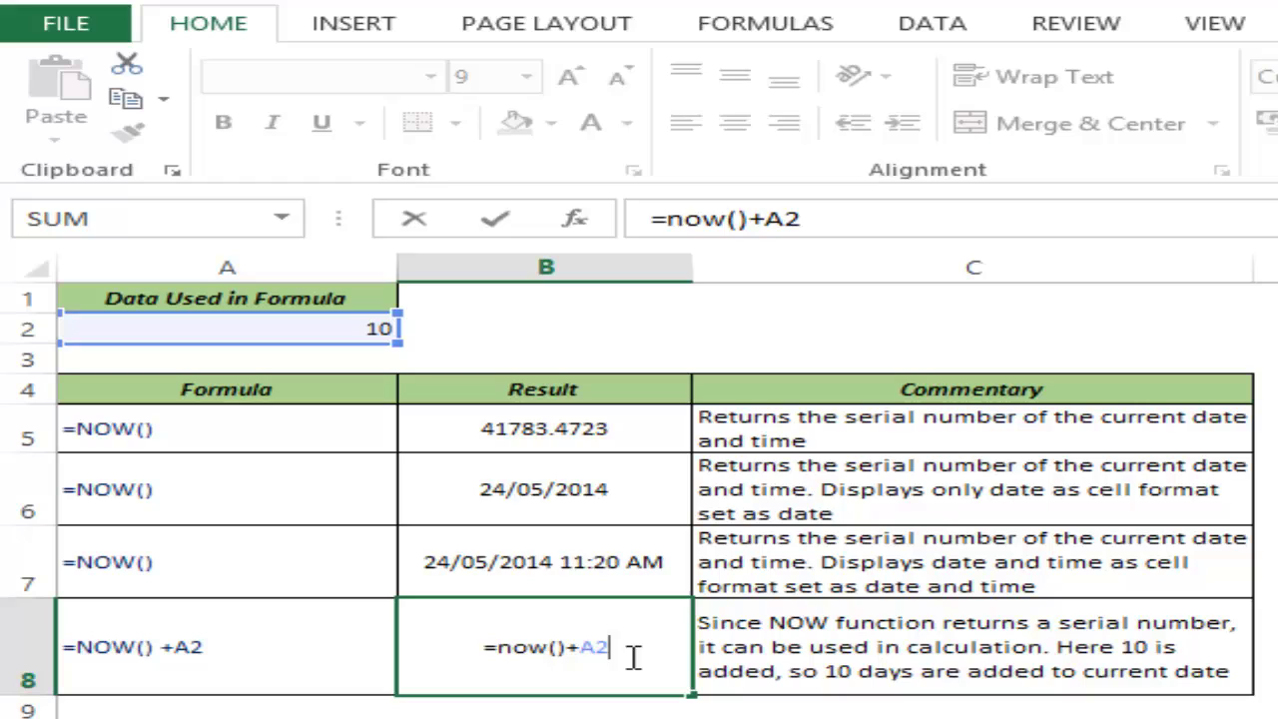
pyautogui.hotkey('ctrl', 'Return')
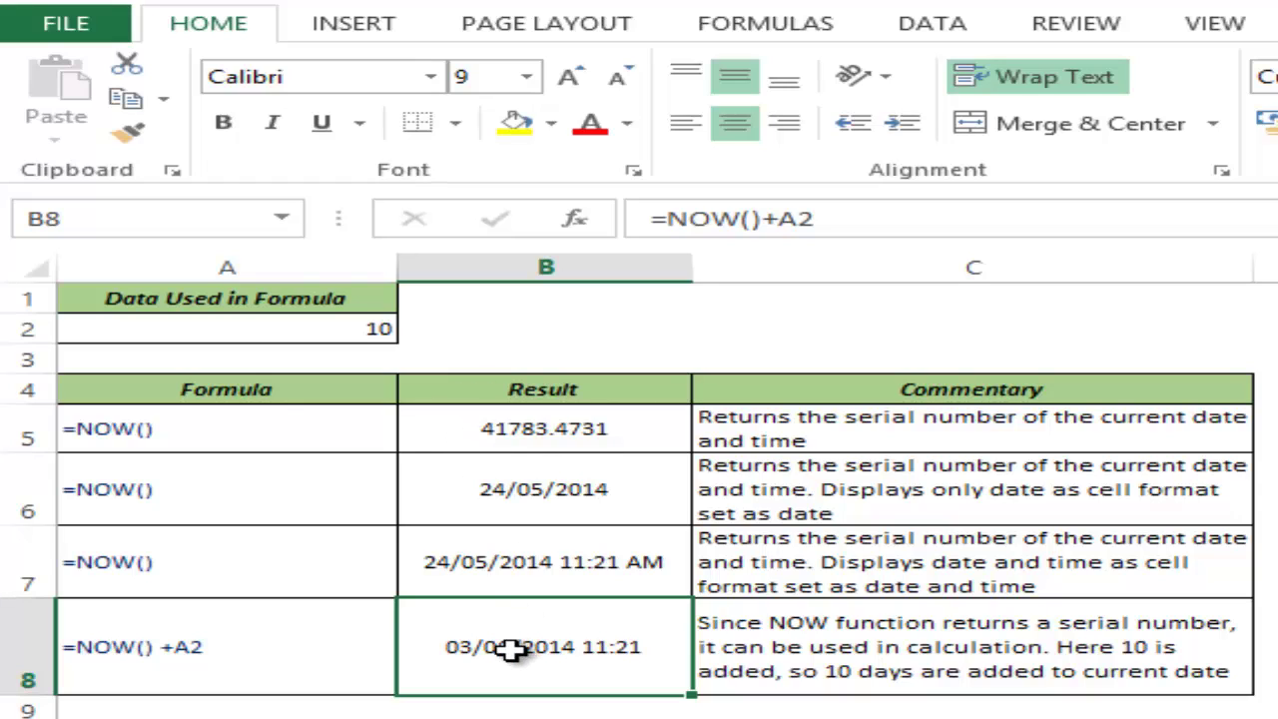
pyautogui.press('F9')
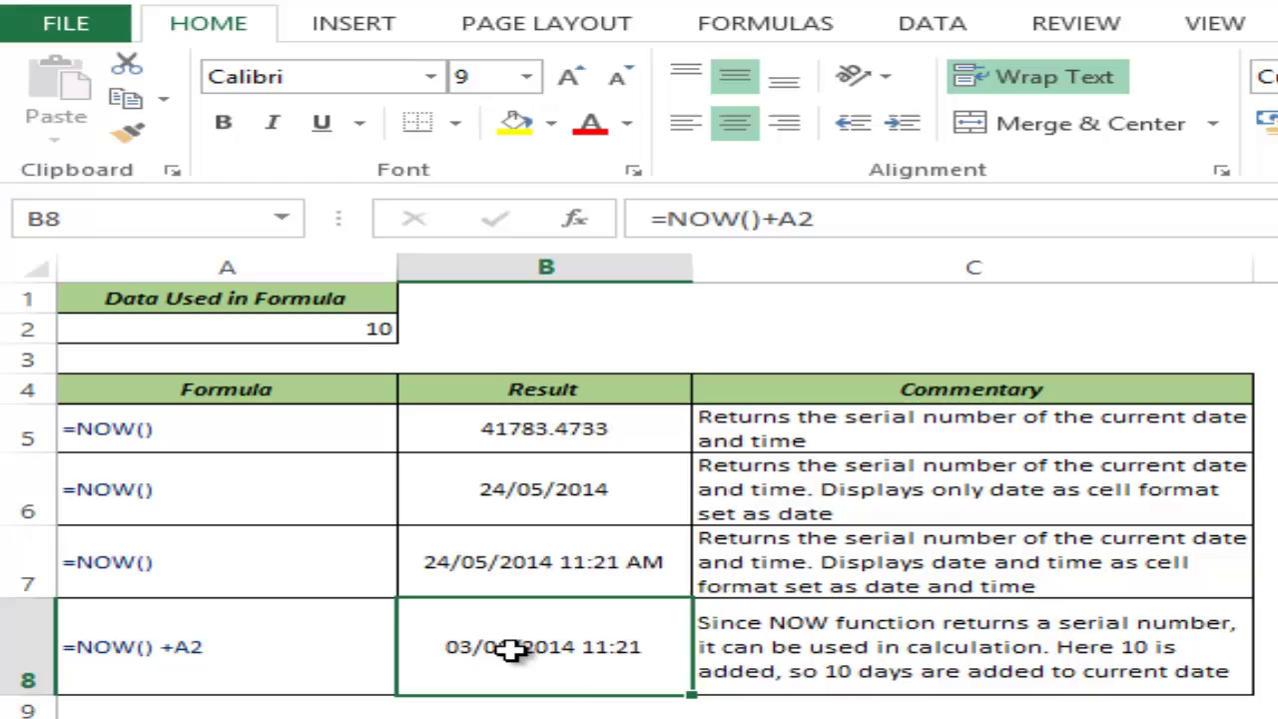